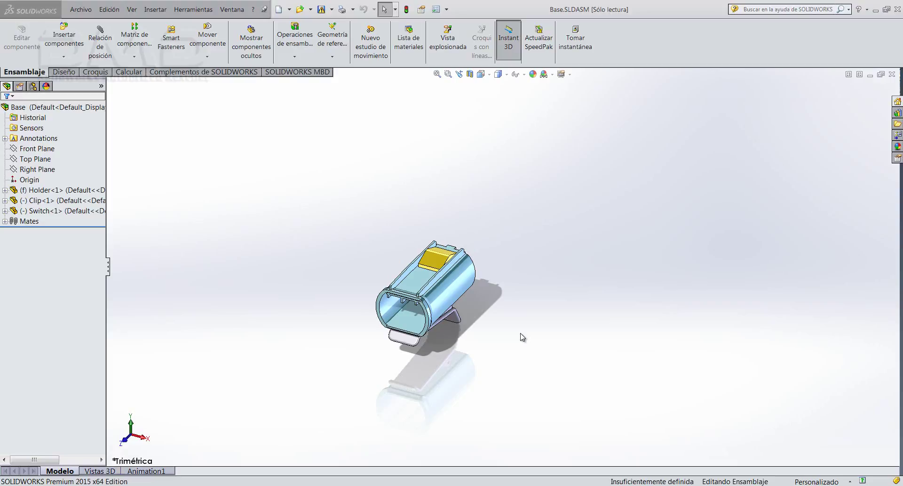
Open the System Options dialog with the Opciones toolbar button after browsing Herramientas
{"action": "left_click", "coordinate": [194, 10]}
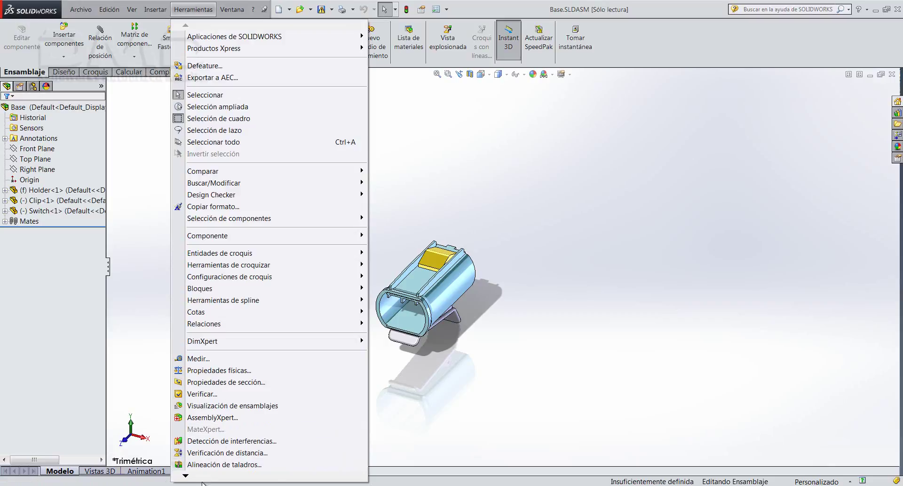
{"action": "mouse_move", "coordinate": [185, 475]}
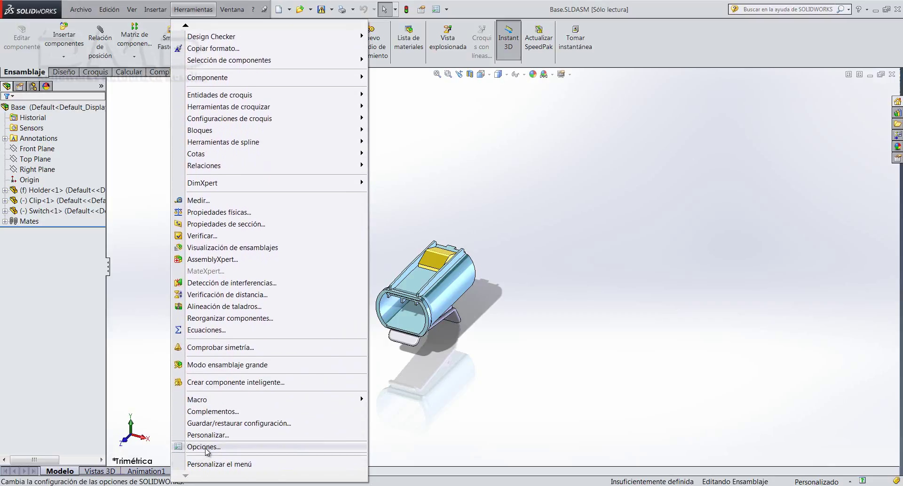
{"action": "left_click", "coordinate": [521, 354]}
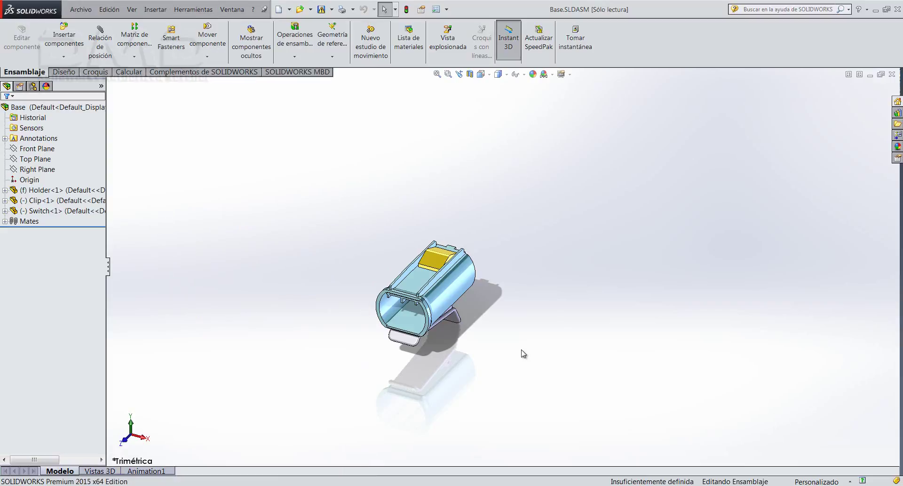
{"action": "left_click", "coordinate": [436, 14]}
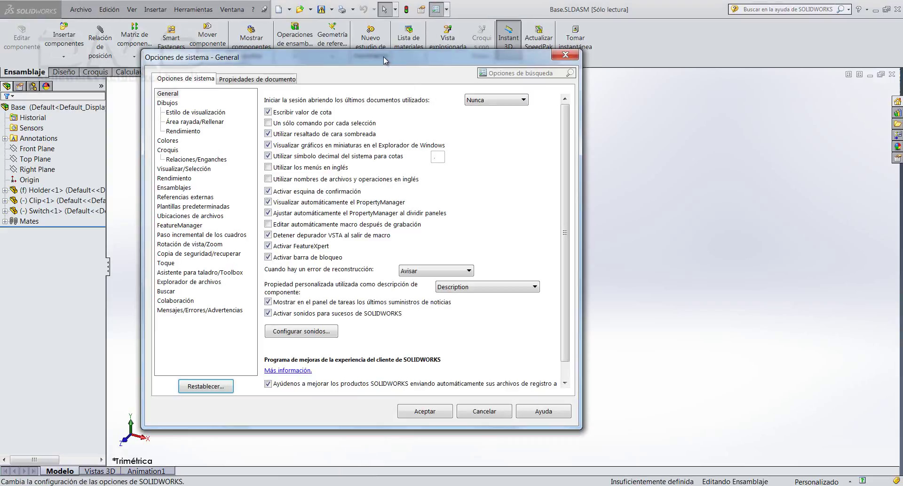
Reposition the Opciones de sistema dialog and show its Colaboración page
{"action": "left_click_drag", "start_coordinate": [383, 56], "coordinate": [450, 77]}
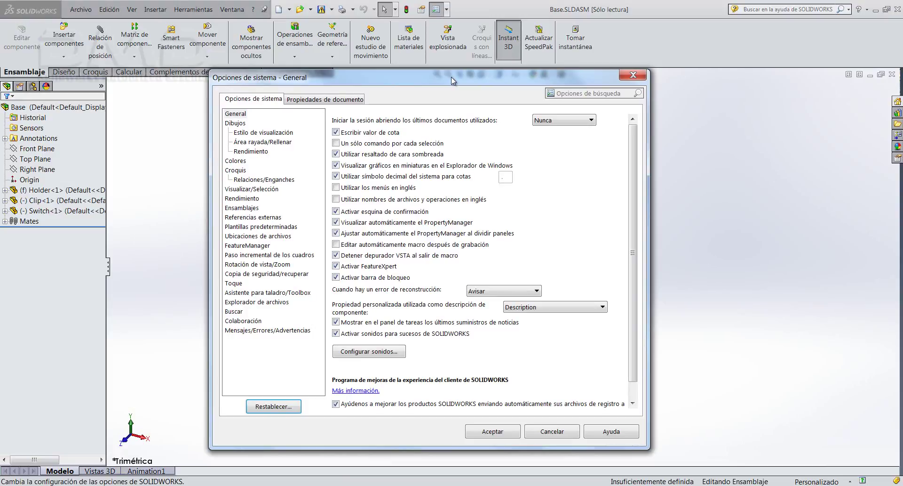
{"action": "left_click", "coordinate": [259, 320]}
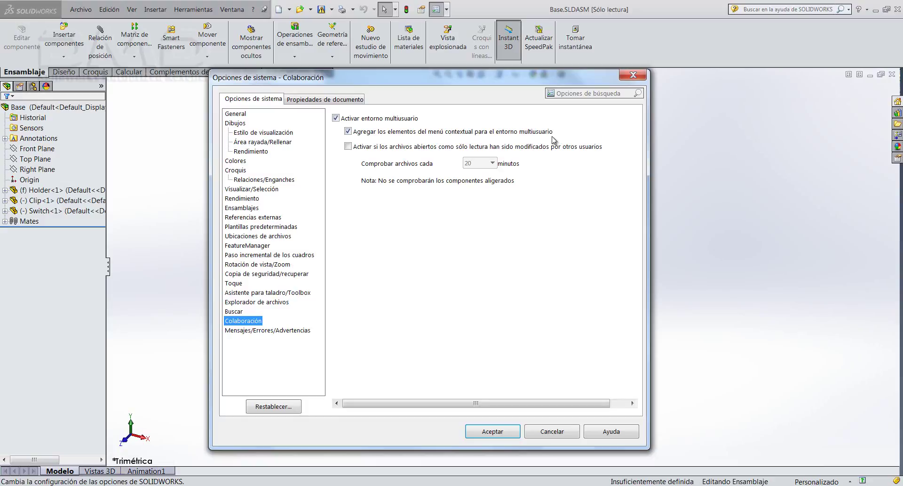
Enable checking read-only files for other users' modifications, keeping the 20-minute interval
{"action": "left_click", "coordinate": [348, 146]}
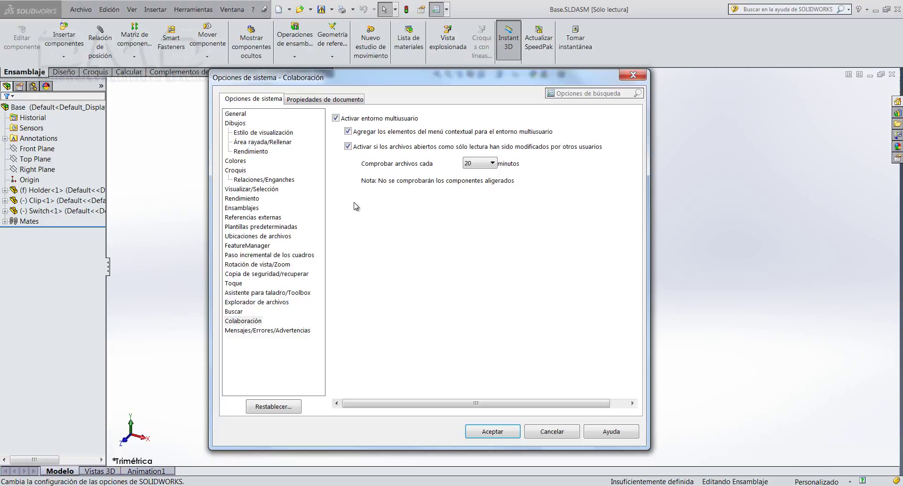
{"action": "left_click", "coordinate": [483, 166]}
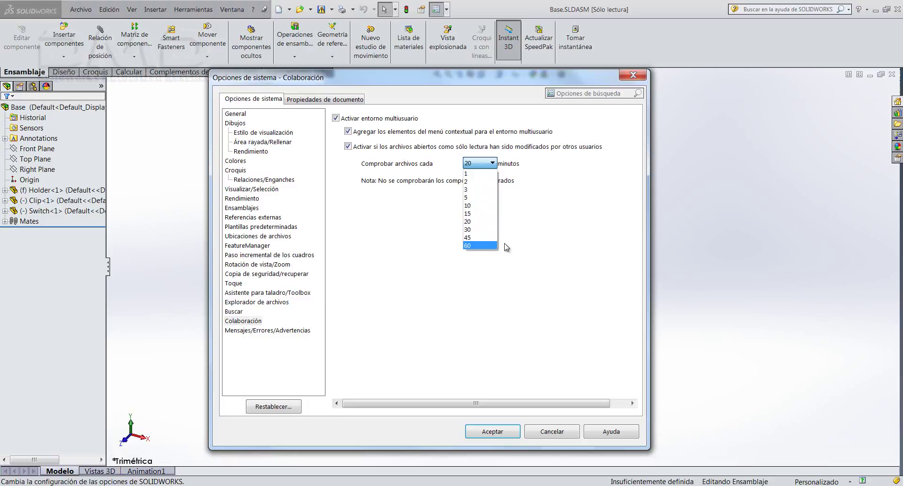
{"action": "left_click", "coordinate": [529, 244]}
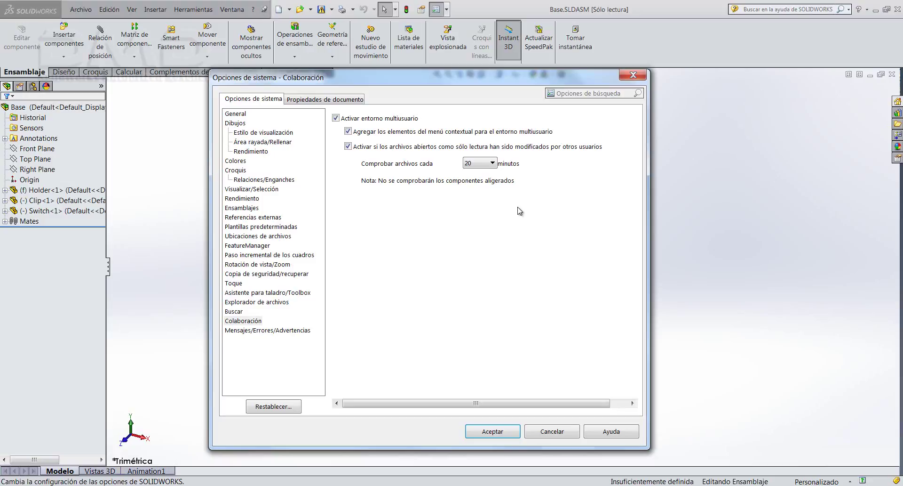
Accept the Colaboración settings, orbit the assembly, and bring up the Archivo menu
{"action": "left_click", "coordinate": [496, 432]}
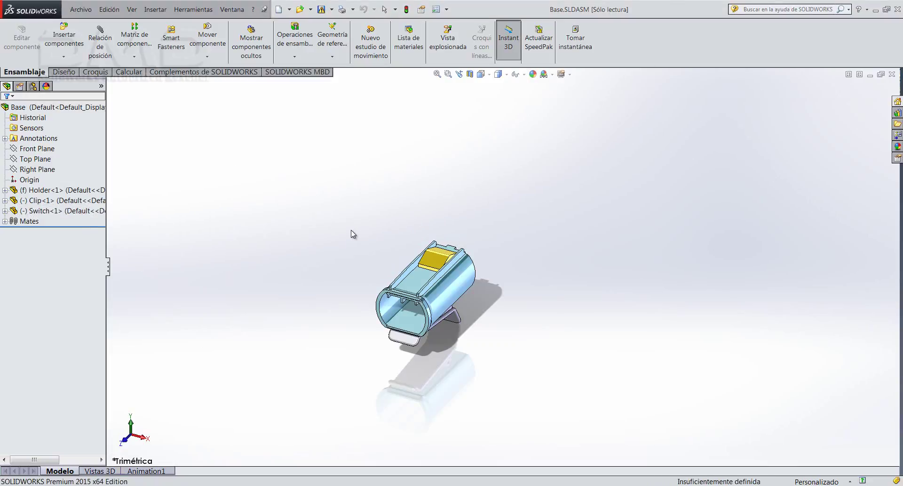
{"action": "mouse_move", "coordinate": [353, 234]}
{"action": "middle_mouse_down"}
{"action": "mouse_move", "coordinate": [232, 238]}
{"action": "mouse_move", "coordinate": [365, 221]}
{"action": "mouse_move", "coordinate": [348, 228]}
{"action": "mouse_move", "coordinate": [355, 207]}
{"action": "mouse_move", "coordinate": [358, 216]}
{"action": "middle_mouse_up"}
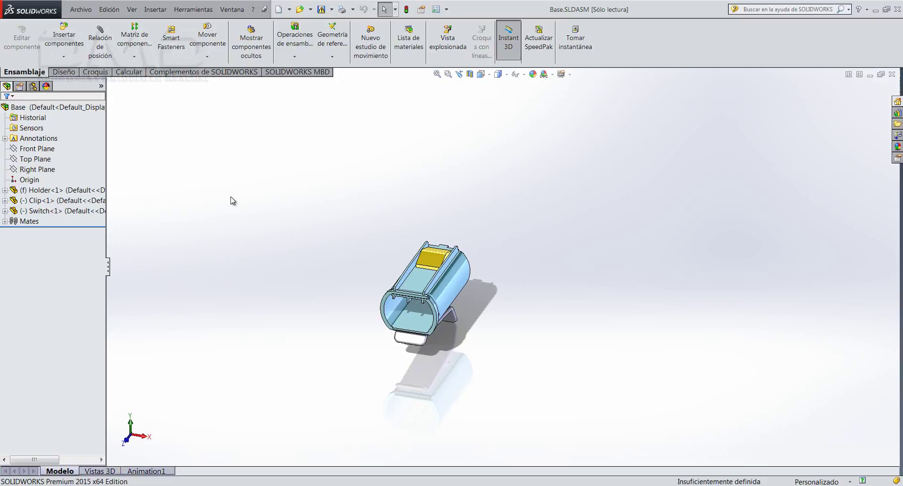
{"action": "left_click", "coordinate": [83, 10]}
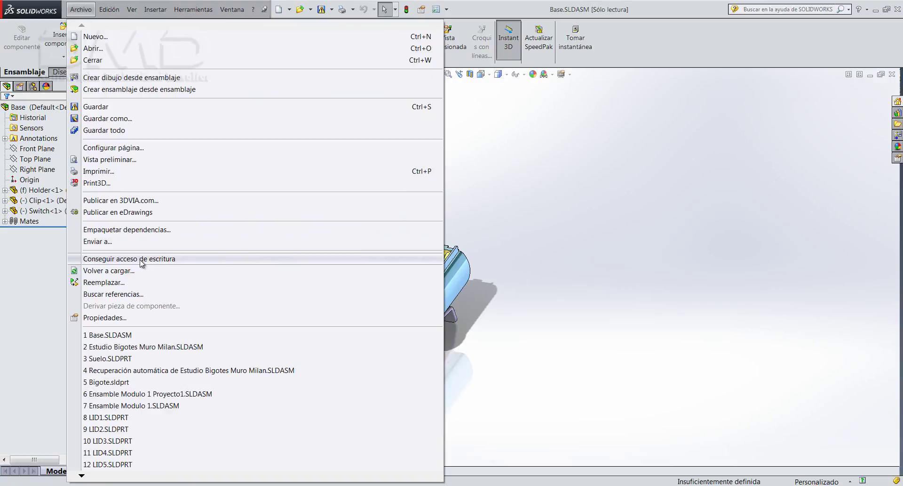
Get write access to Base.SLDASM with Conseguir acceso de escritura, then reopen Archivo
{"action": "left_click", "coordinate": [142, 258]}
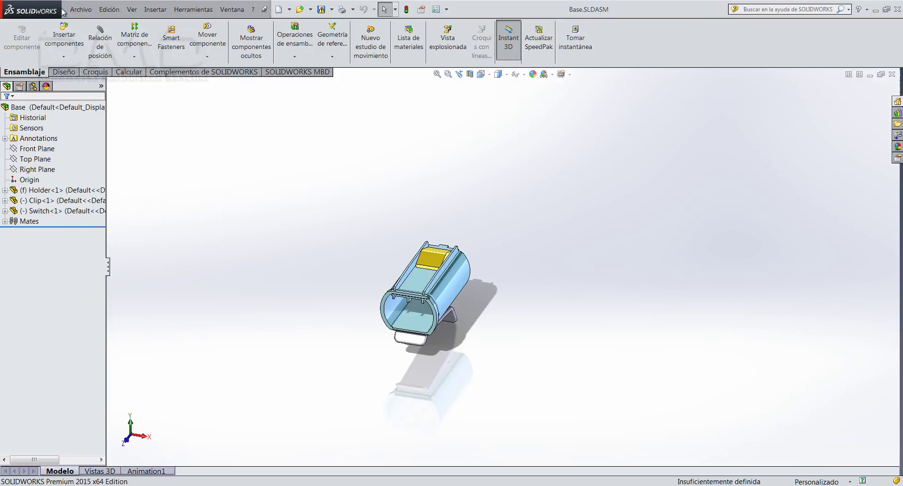
{"action": "left_click", "coordinate": [81, 9]}
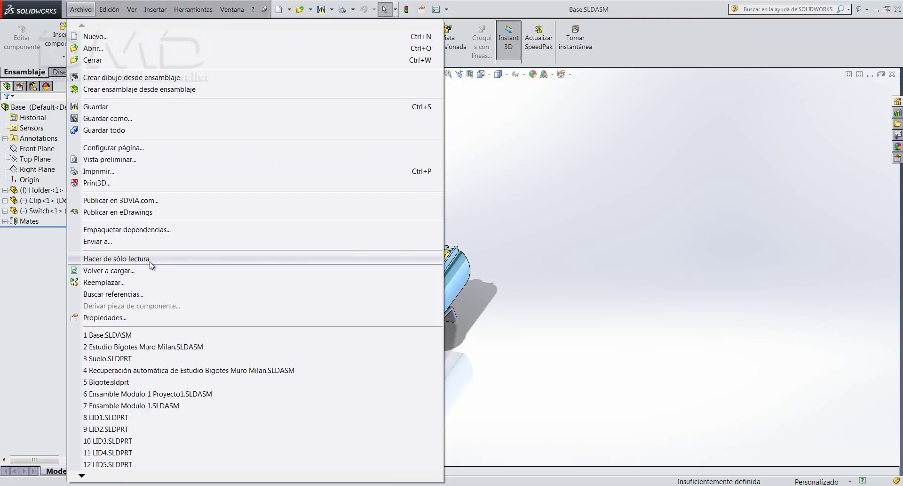
Make Base.SLDASM read-only again with Hacer de sólo lectura
{"action": "left_click", "coordinate": [151, 261]}
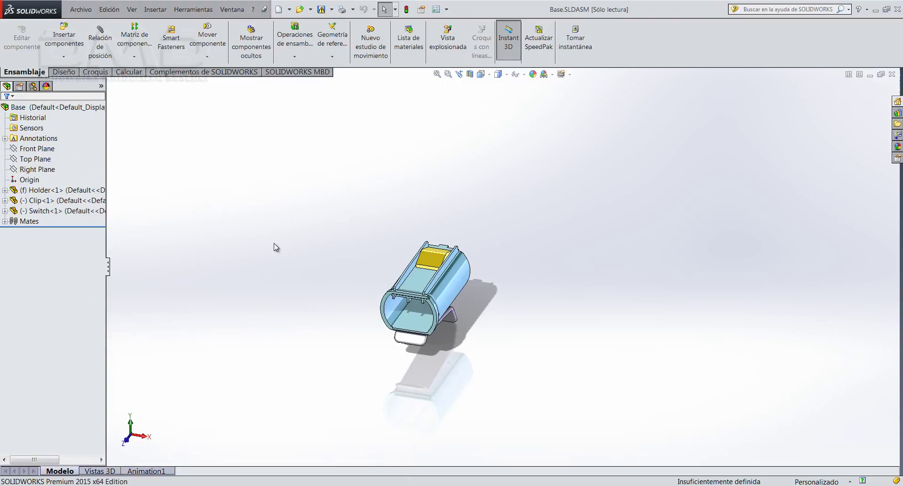